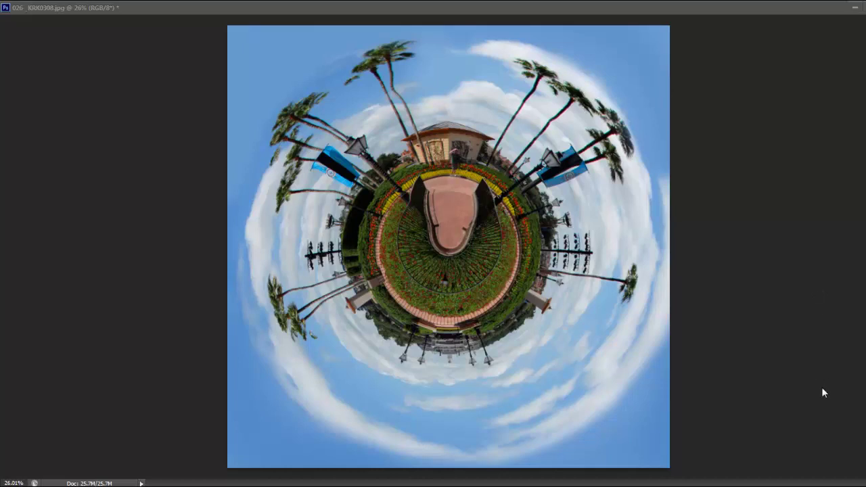
# Step: Take the finished planet image out of full-screen view and fit the whole image in its floating window
pyautogui.press('f')
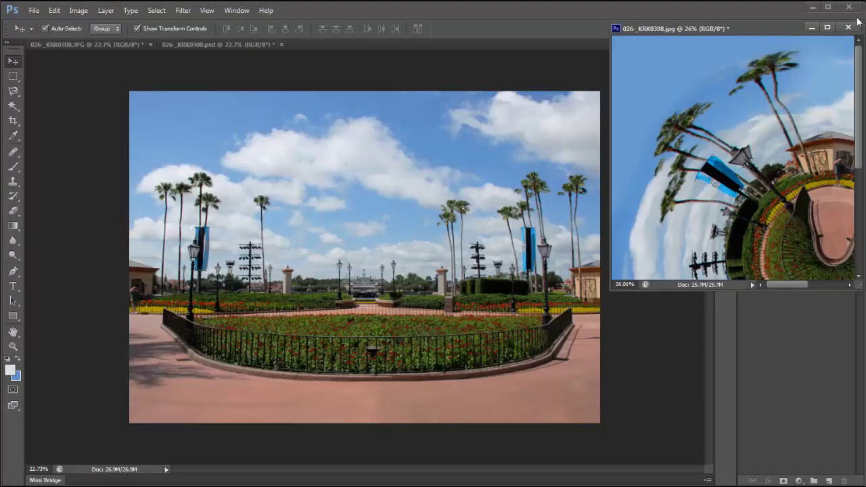
pyautogui.hotkey('ctrl', '0')
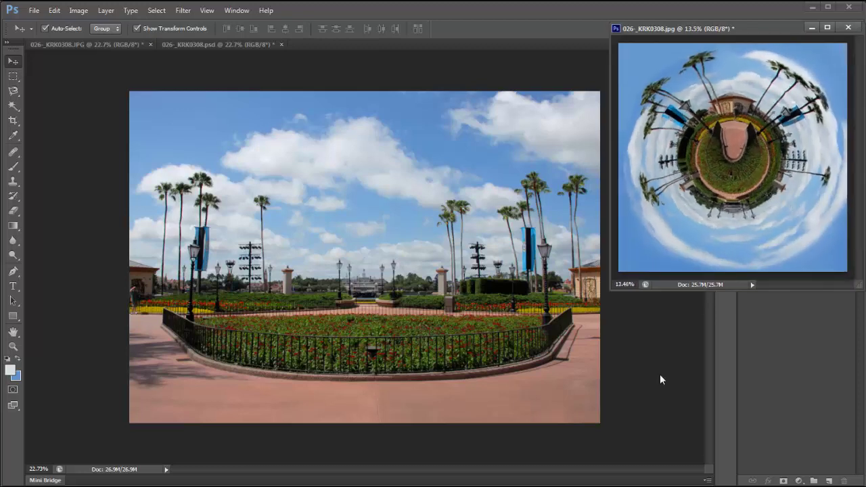
# Step: Crop the original garden photo to a wide panoramic strip, removing the upper part of the sky and the lower pavement
pyautogui.click(13, 121)
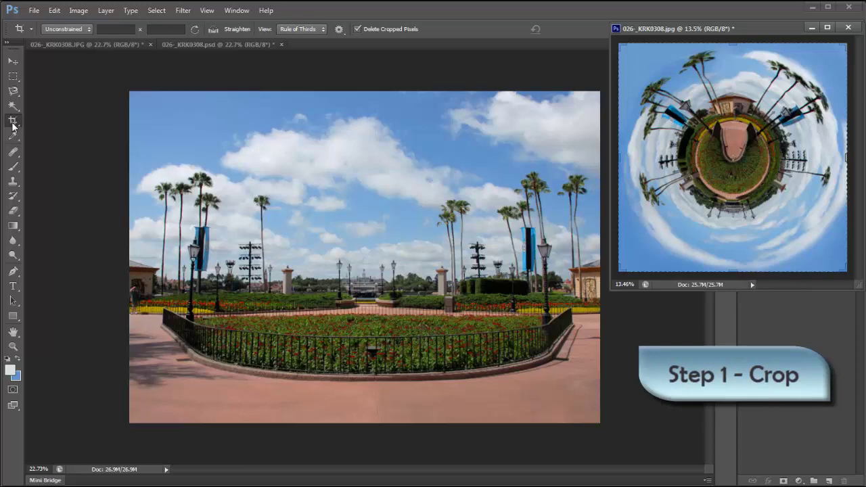
pyautogui.click(131, 168)
pyautogui.moveTo(130, 165); pyautogui.dragTo(615, 388)
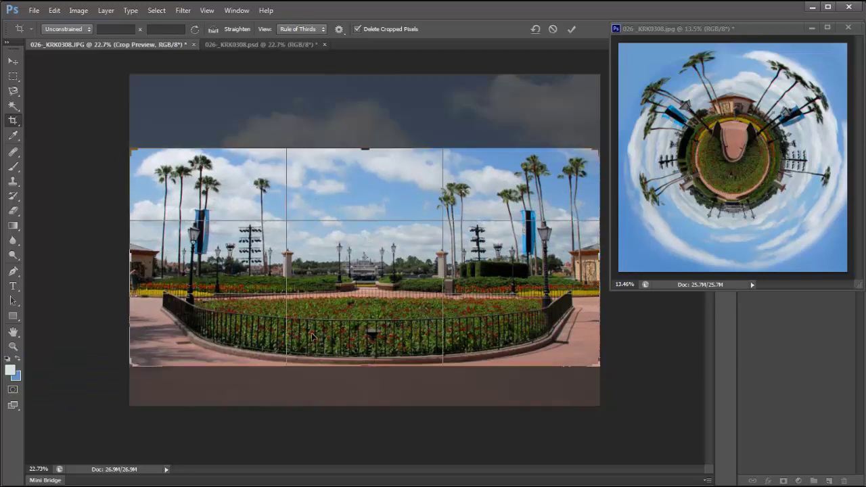
pyautogui.moveTo(358, 368); pyautogui.dragTo(383, 370)
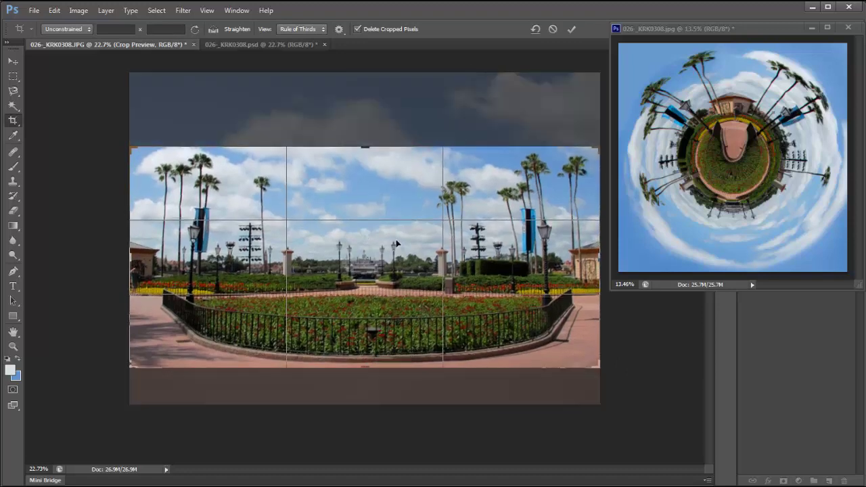
pyautogui.click(572, 28)
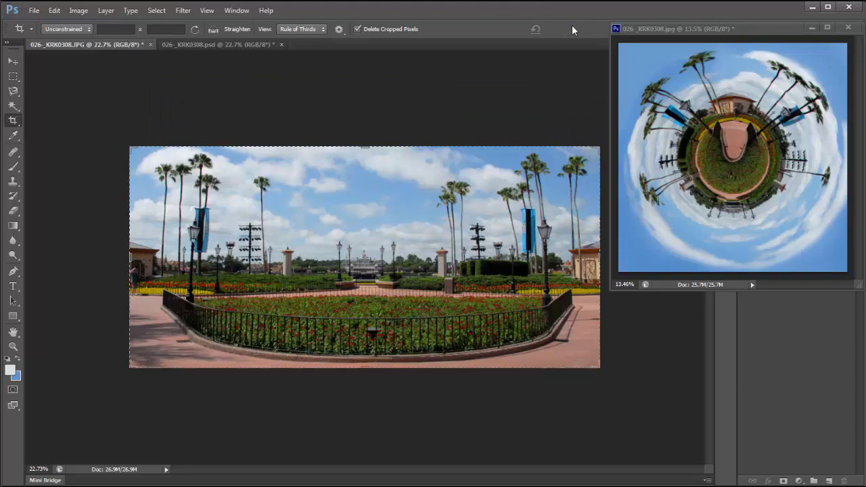
# Step: Resize the cropped photo to a square of 3000 by 3000 pixels
pyautogui.click(81, 11)
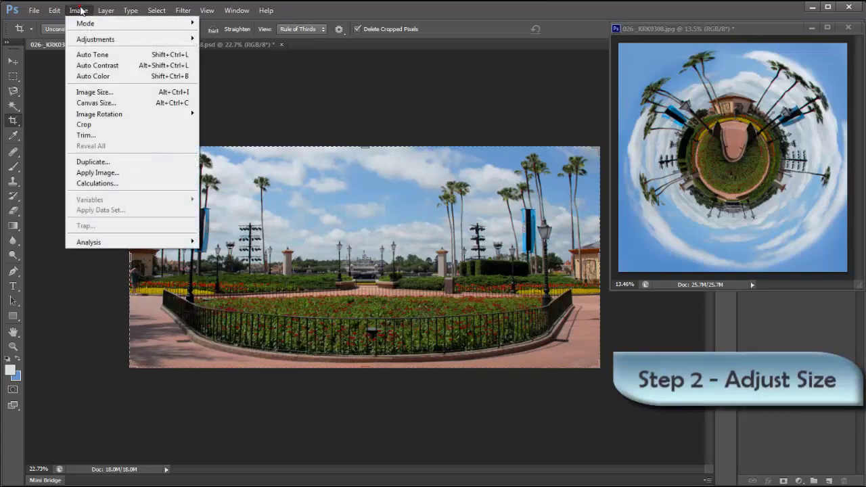
pyautogui.click(144, 95)
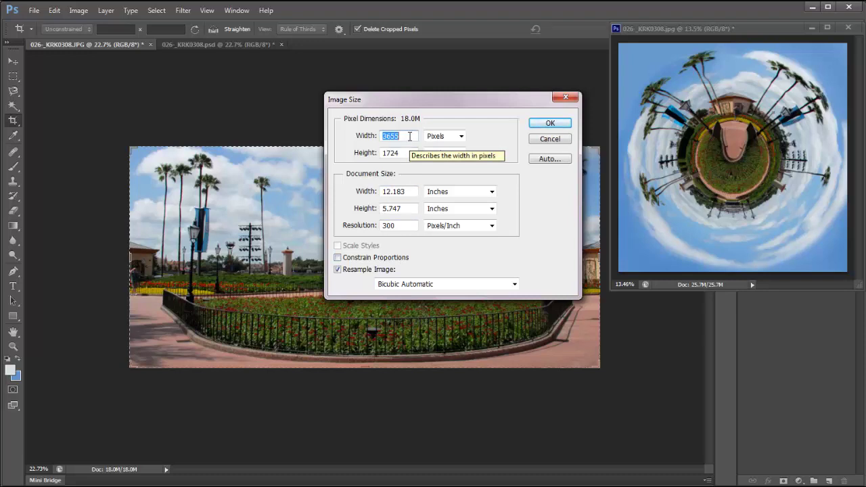
pyautogui.moveTo(409, 136); pyautogui.dragTo(361, 133)
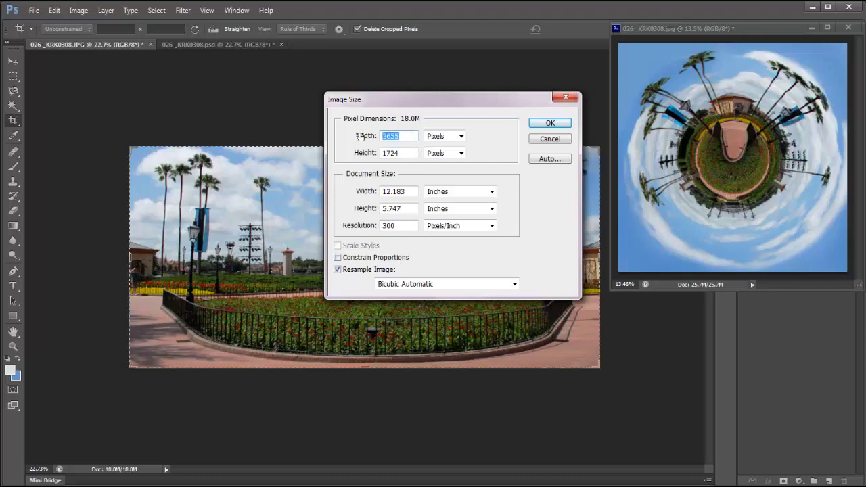
pyautogui.write('3000')
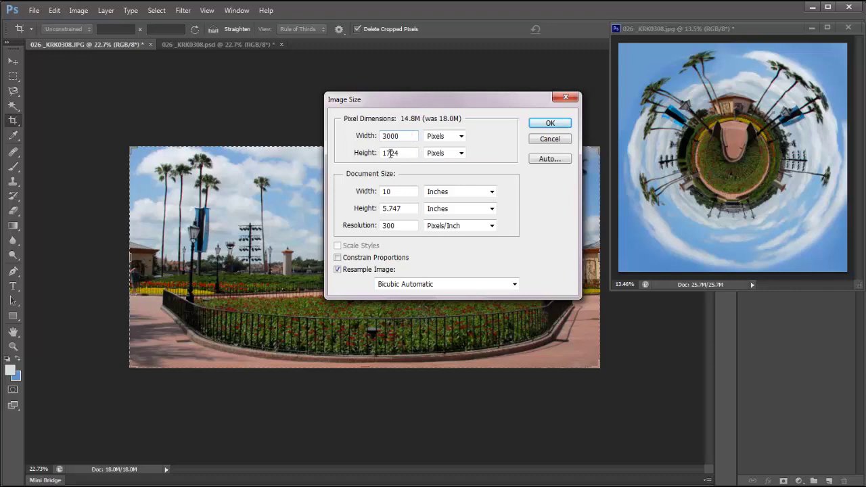
pyautogui.doubleClick(409, 149)
pyautogui.write('3000')
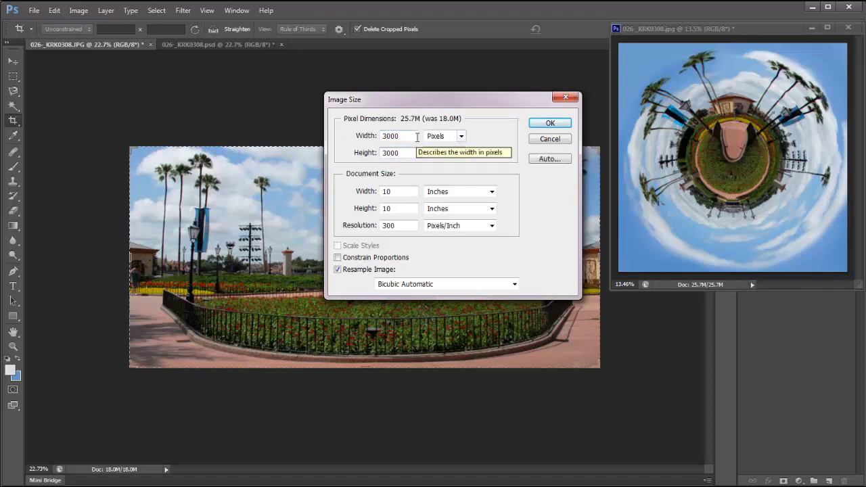
pyautogui.click(551, 124)
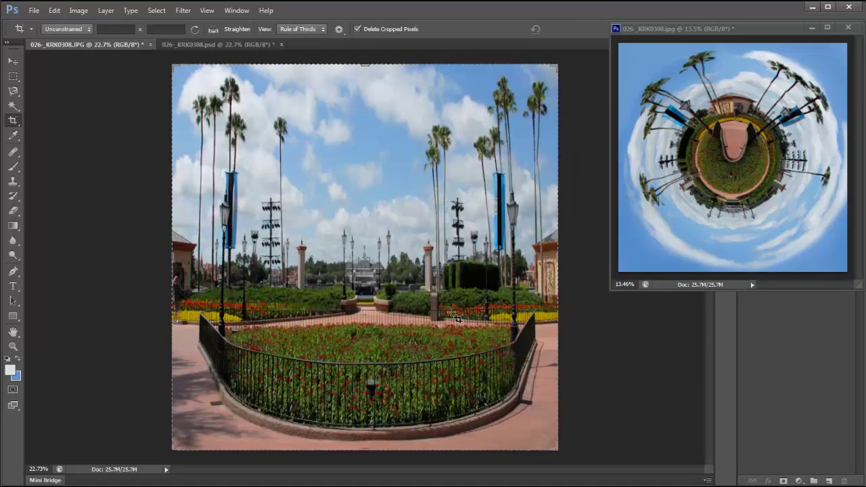
# Step: Rotate the whole square image by 180°
pyautogui.click(89, 14)
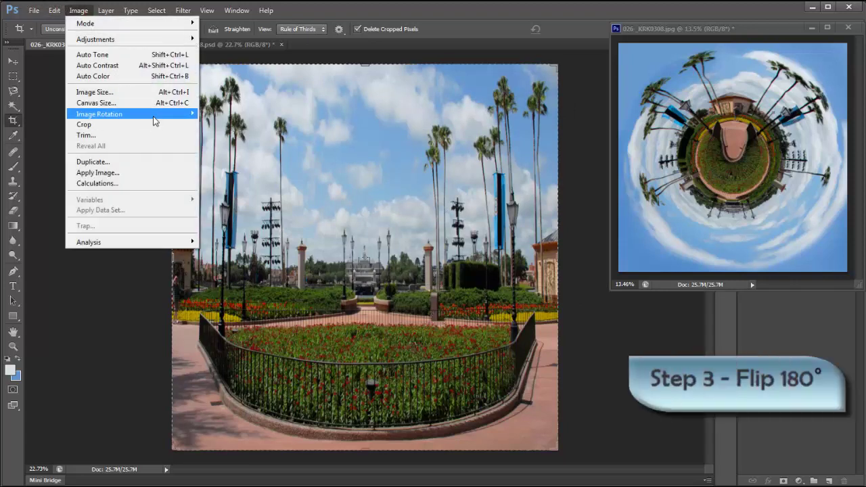
pyautogui.moveTo(169, 114)
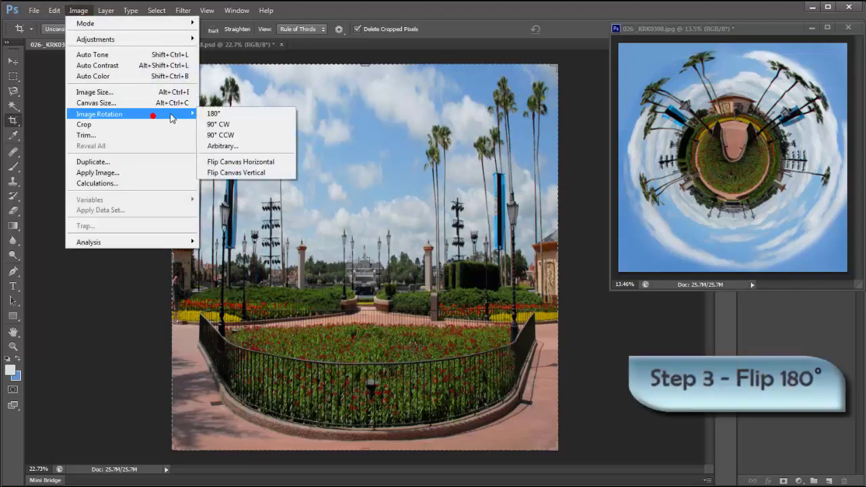
pyautogui.click(230, 117)
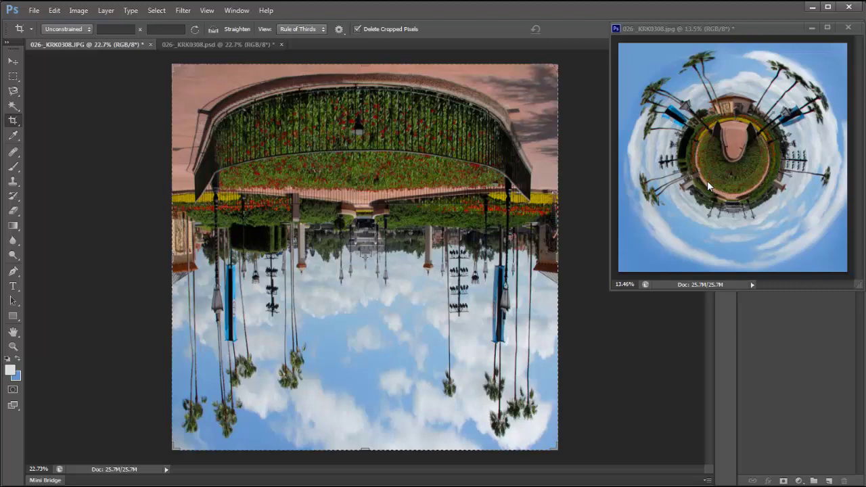
# Step: Switch to the 026-_KRK0308.psd document and apply the Polar Coordinates distortion with Rectangular to Polar
pyautogui.click(223, 44)
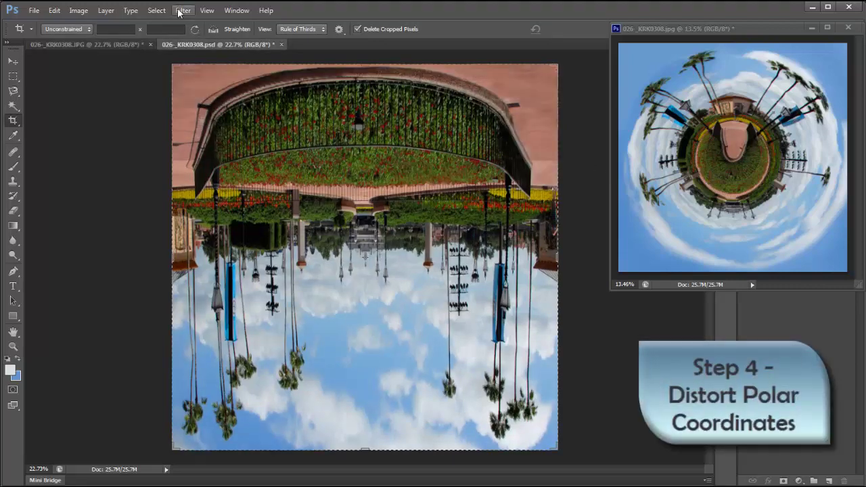
pyautogui.click(181, 10)
pyautogui.moveTo(282, 164)
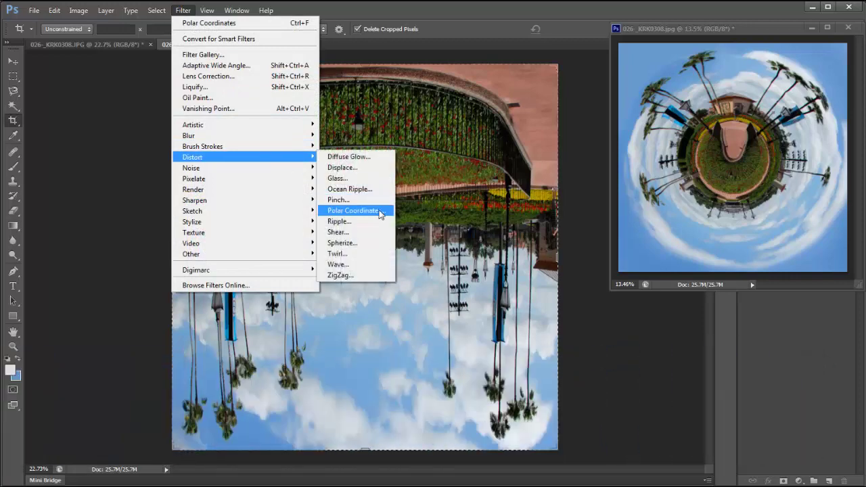
pyautogui.click(352, 211)
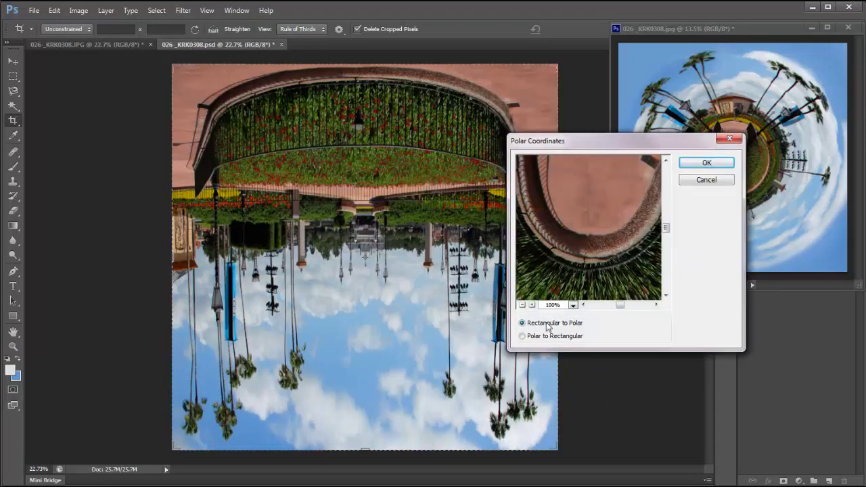
pyautogui.click(701, 165)
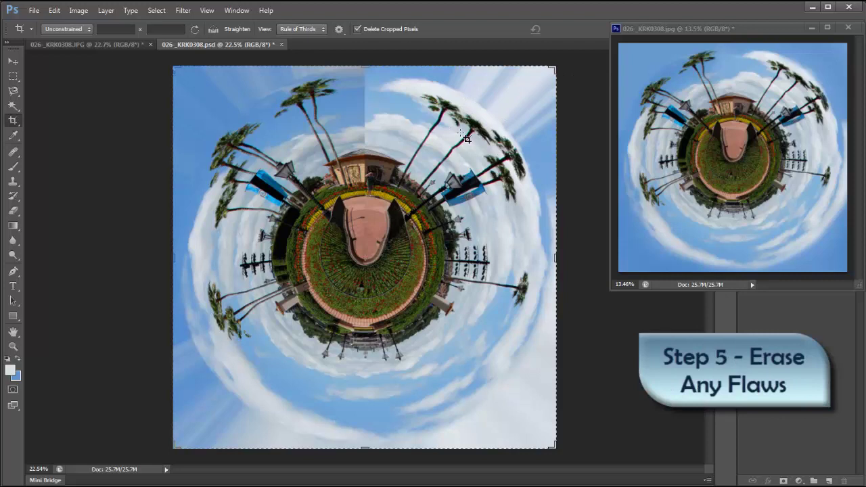
# Step: Sample the blue of the sky and paint over the streaks in all four corners and around the outer edge of the planet
pyautogui.click(12, 136)
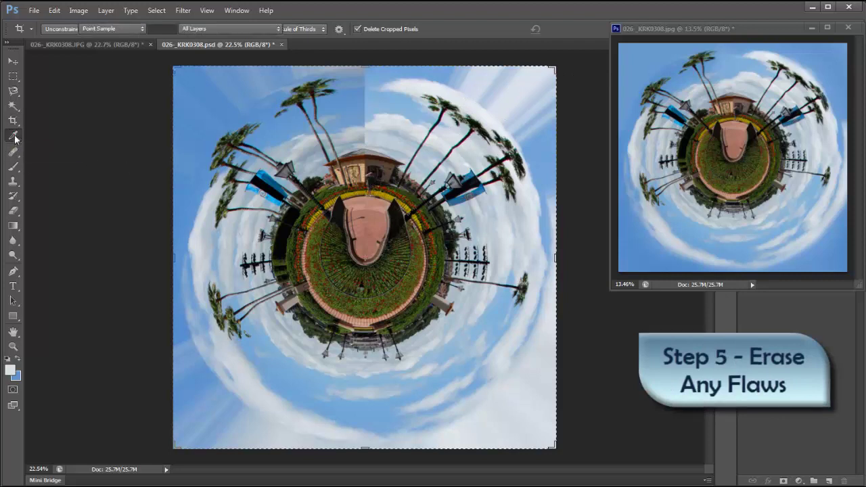
pyautogui.click(285, 124)
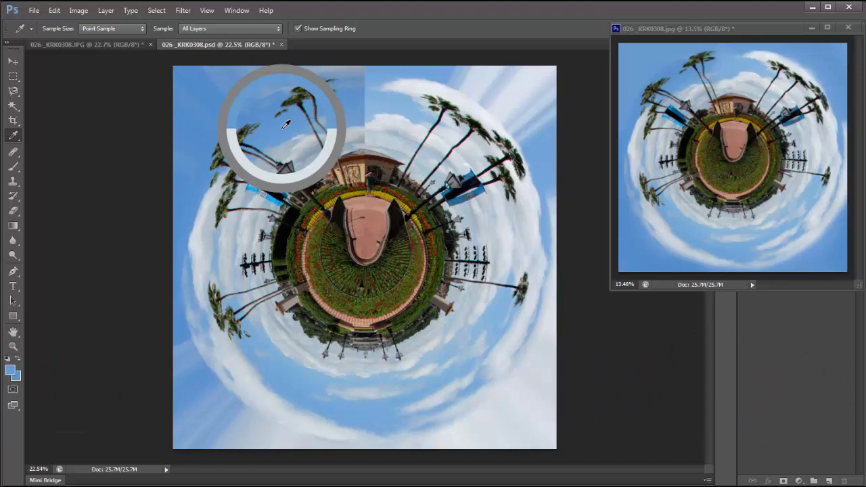
pyautogui.click(13, 168)
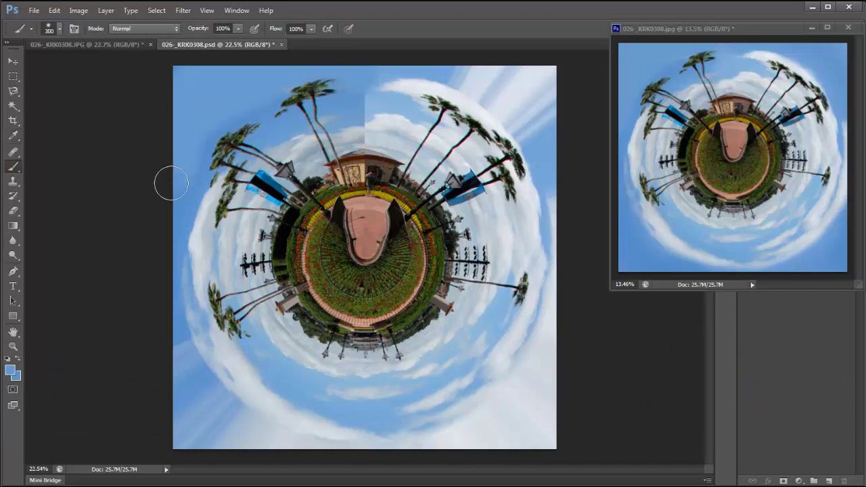
pyautogui.moveTo(170, 183)
pyautogui.mouseDown()
pyautogui.moveTo(194, 127)
pyautogui.moveTo(185, 146)
pyautogui.moveTo(220, 111)
pyautogui.moveTo(270, 86)
pyautogui.mouseUp()
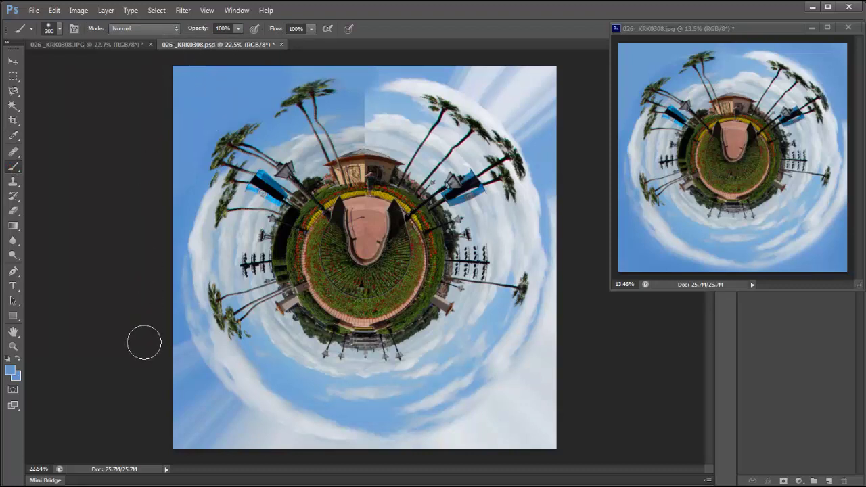
pyautogui.moveTo(183, 369)
pyautogui.mouseDown()
pyautogui.moveTo(238, 426)
pyautogui.moveTo(191, 394)
pyautogui.moveTo(173, 393)
pyautogui.moveTo(193, 457)
pyautogui.moveTo(193, 418)
pyautogui.moveTo(230, 444)
pyautogui.moveTo(280, 457)
pyautogui.moveTo(235, 422)
pyautogui.moveTo(349, 456)
pyautogui.mouseUp()
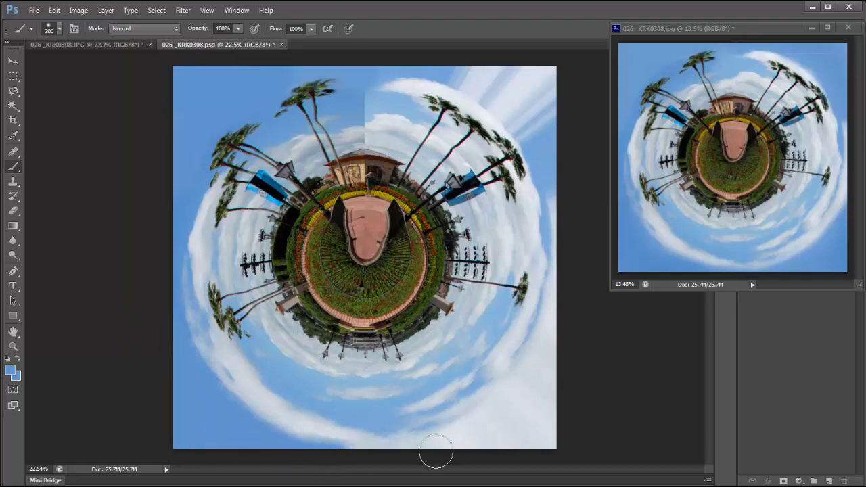
pyautogui.moveTo(452, 454)
pyautogui.mouseDown()
pyautogui.moveTo(512, 423)
pyautogui.moveTo(576, 316)
pyautogui.moveTo(529, 436)
pyautogui.moveTo(508, 463)
pyautogui.moveTo(562, 389)
pyautogui.moveTo(535, 468)
pyautogui.moveTo(561, 440)
pyautogui.mouseUp()
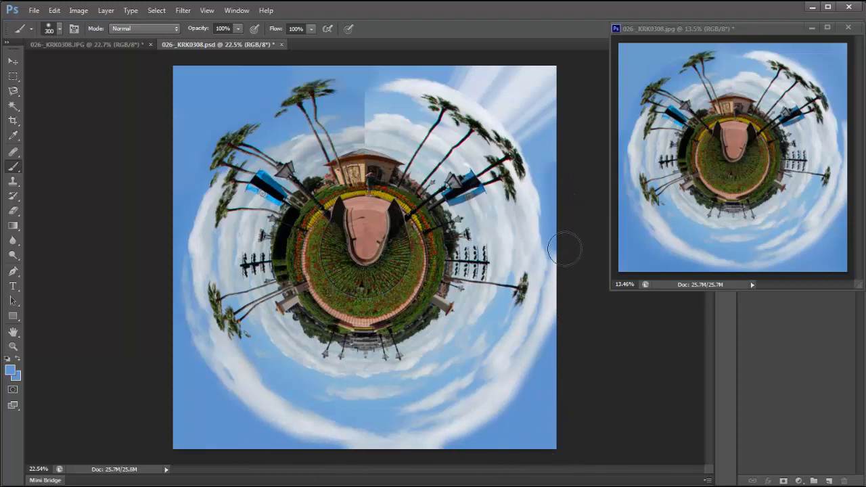
pyautogui.moveTo(571, 256)
pyautogui.mouseDown()
pyautogui.moveTo(526, 120)
pyautogui.moveTo(449, 67)
pyautogui.moveTo(535, 134)
pyautogui.moveTo(550, 114)
pyautogui.moveTo(491, 63)
pyautogui.moveTo(570, 100)
pyautogui.moveTo(523, 50)
pyautogui.moveTo(541, 73)
pyautogui.moveTo(367, 64)
pyautogui.moveTo(348, 106)
pyautogui.mouseUp()
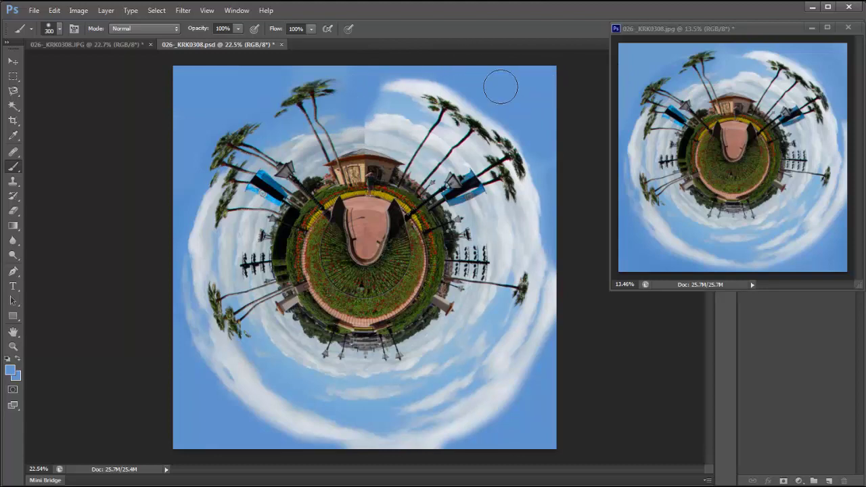
# Step: Sample the clouds beside the vertical seam above the building and retouch the seam with the Healing Brush at size 90
pyautogui.scroll(3, 358, 131)
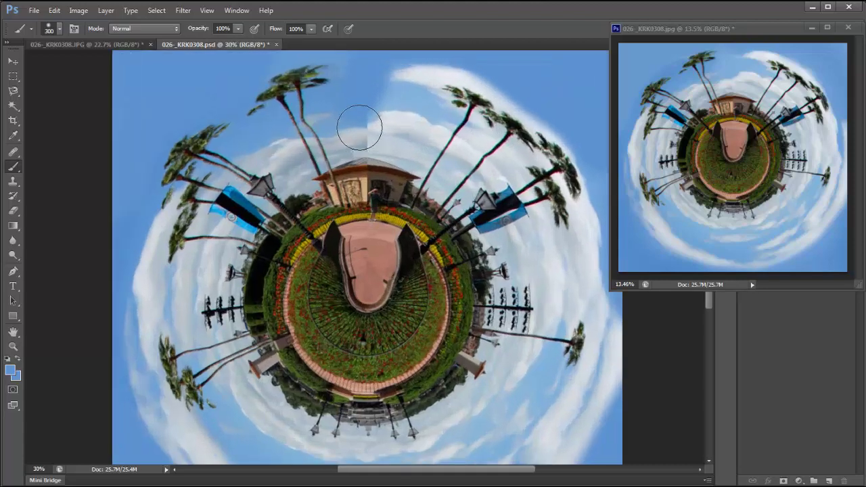
pyautogui.scroll(1, 360, 141)
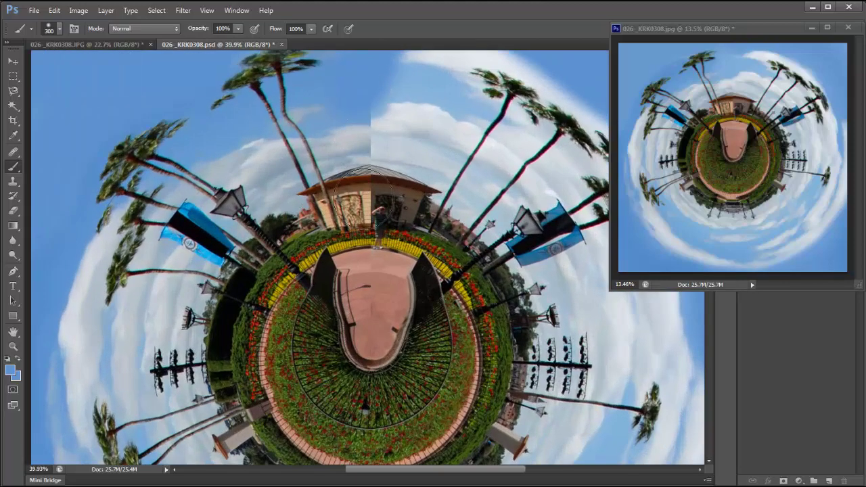
pyautogui.scroll(1, 364, 140)
pyautogui.scroll(3, 364, 138)
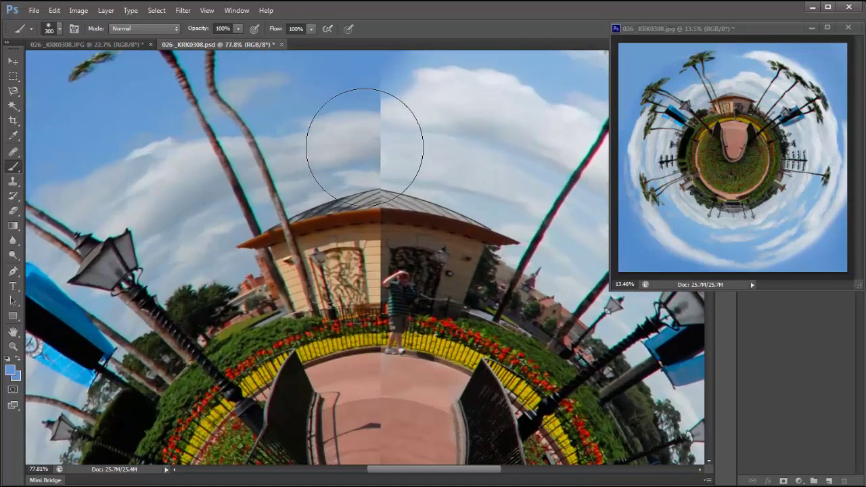
pyautogui.click(13, 152)
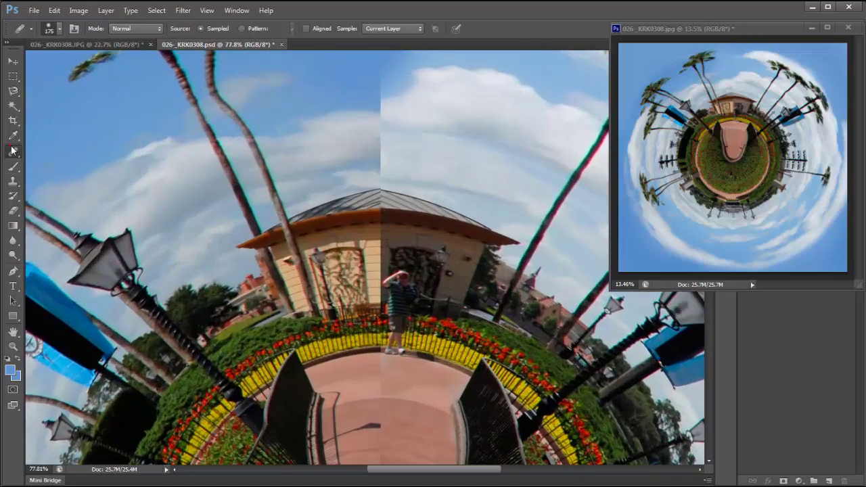
pyautogui.scroll(1, 411, 124)
pyautogui.keyDown('alt'); pyautogui.click(424, 127); pyautogui.keyUp('alt')
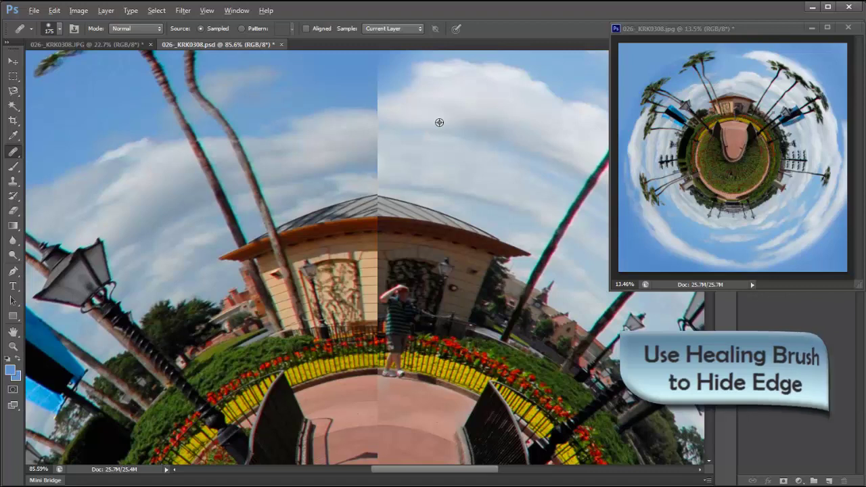
pyautogui.keyDown('alt'); pyautogui.click(439, 123); pyautogui.keyUp('alt')
pyautogui.press('[')
pyautogui.press('[')
pyautogui.press('[')
pyautogui.press('[')
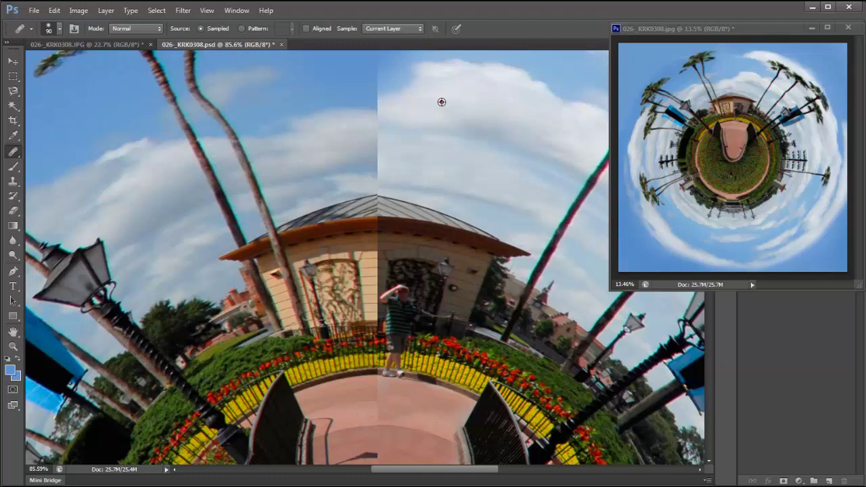
pyautogui.keyDown('alt'); pyautogui.click(441, 103); pyautogui.keyUp('alt')
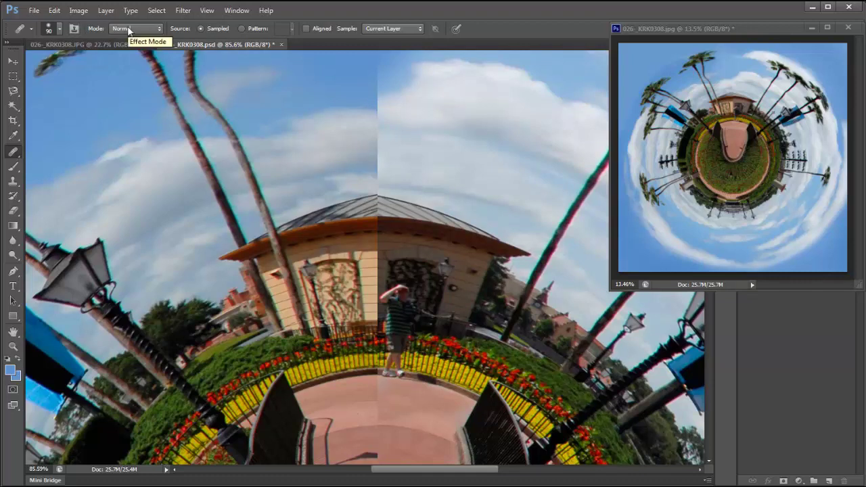
pyautogui.keyDown('alt'); pyautogui.click(436, 107); pyautogui.keyUp('alt')
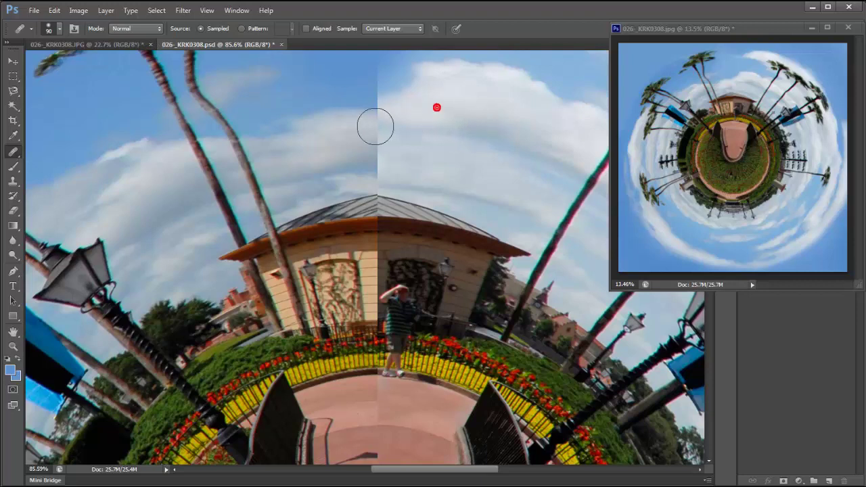
pyautogui.moveTo(376, 127); pyautogui.dragTo(379, 167)
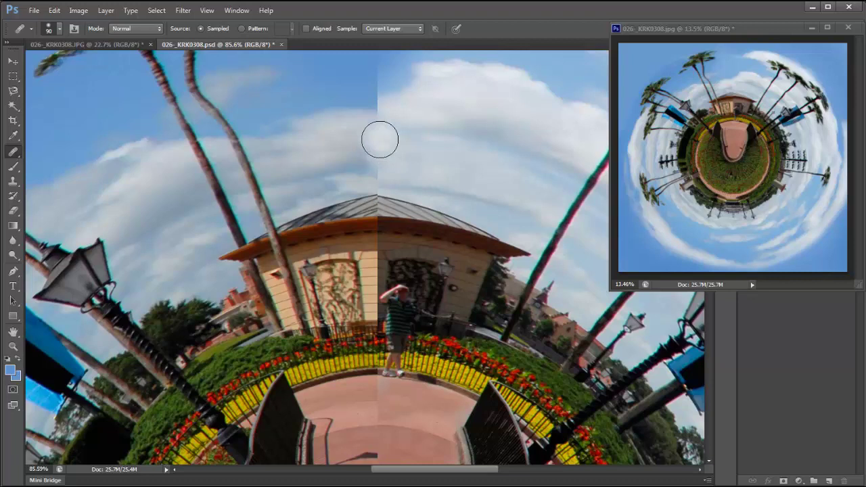
# Step: Set the Healing Brush mode to Replace, sample the cloud and blue sky beside the seam, and paint over its upper part
pyautogui.click(116, 31)
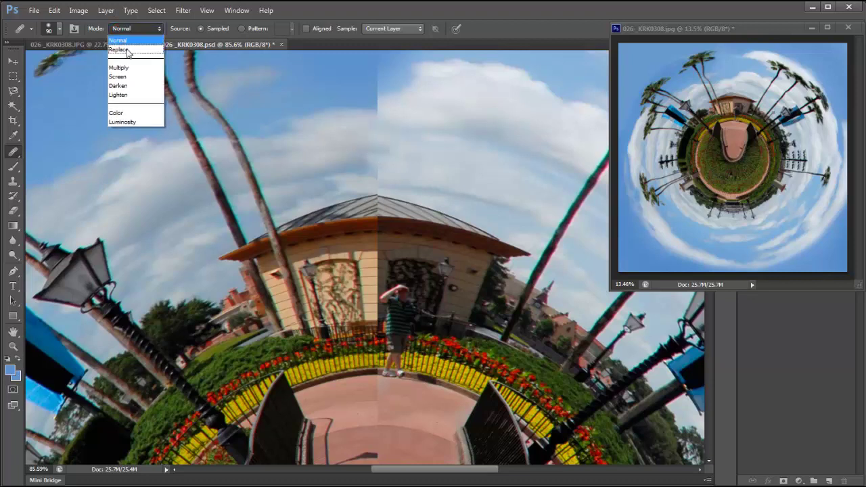
pyautogui.click(120, 50)
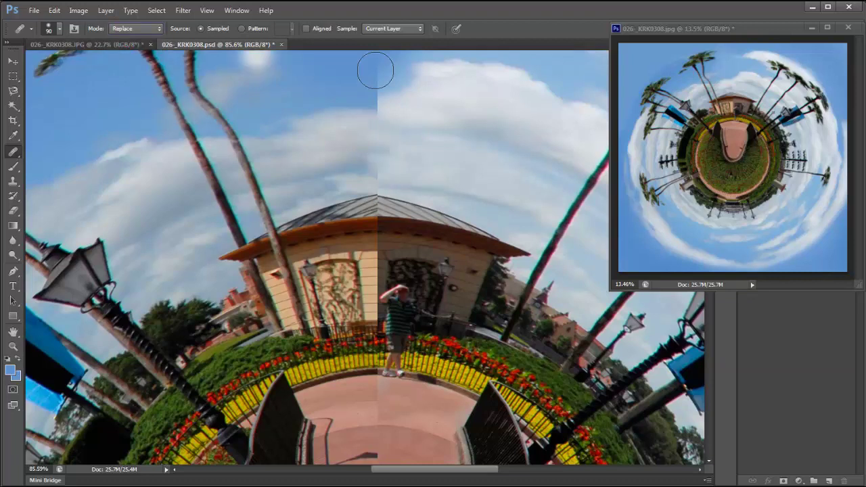
pyautogui.keyDown('alt'); pyautogui.click(409, 106); pyautogui.keyUp('alt')
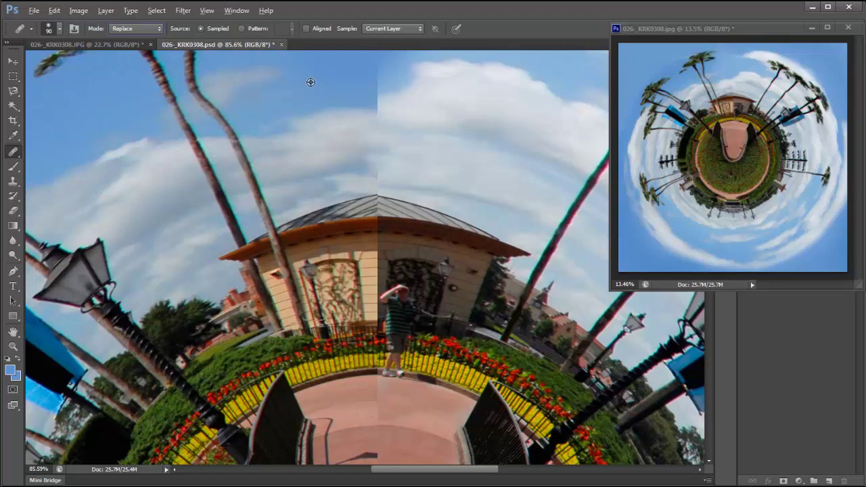
pyautogui.keyDown('alt'); pyautogui.click(333, 77); pyautogui.keyUp('alt')
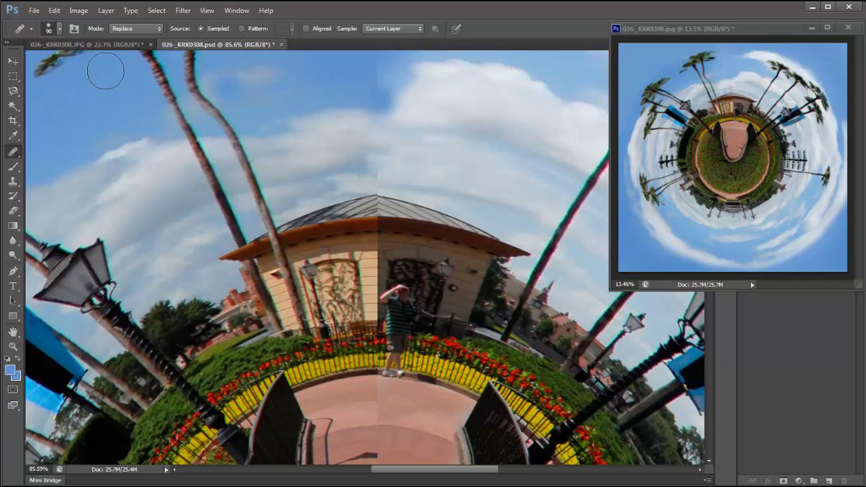
# Step: Return the Healing Brush mode to Normal, sample the nearby clouds and heal the seam just above the roof peak
pyautogui.click(132, 29)
pyautogui.click(128, 41)
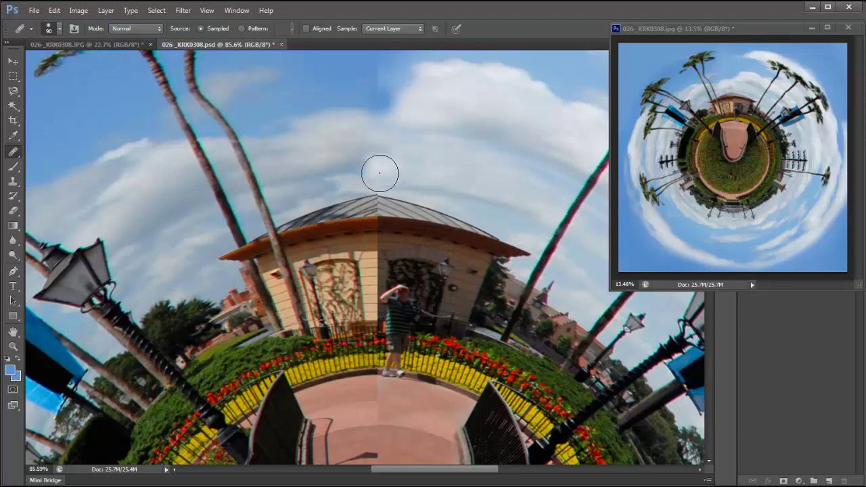
pyautogui.keyDown('alt'); pyautogui.click(440, 165); pyautogui.keyUp('alt')
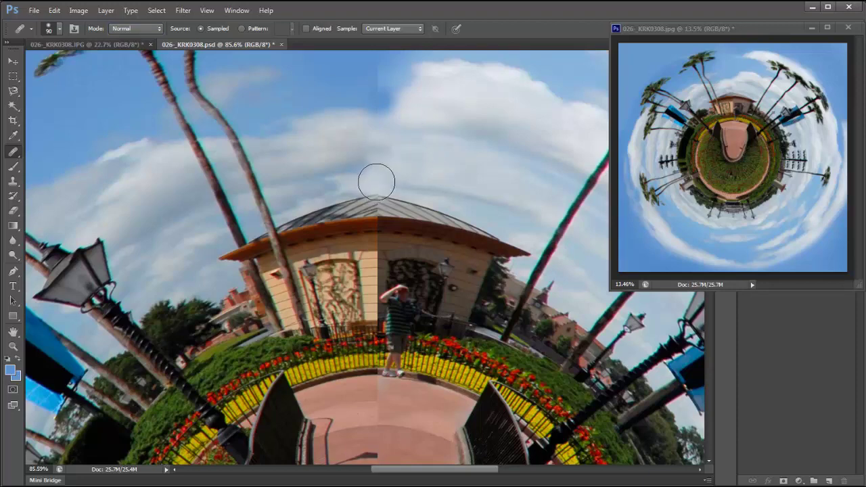
# Step: Sample the pink pavement and heal the vertical seam across the paved area in front of the standing person
pyautogui.scroll(-3, 479, 281)
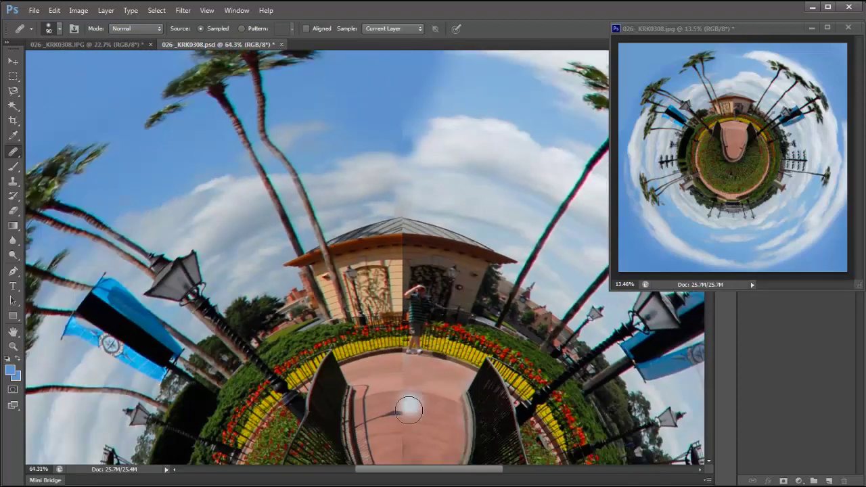
pyautogui.scroll(4, 410, 408)
pyautogui.scroll(4, 413, 406)
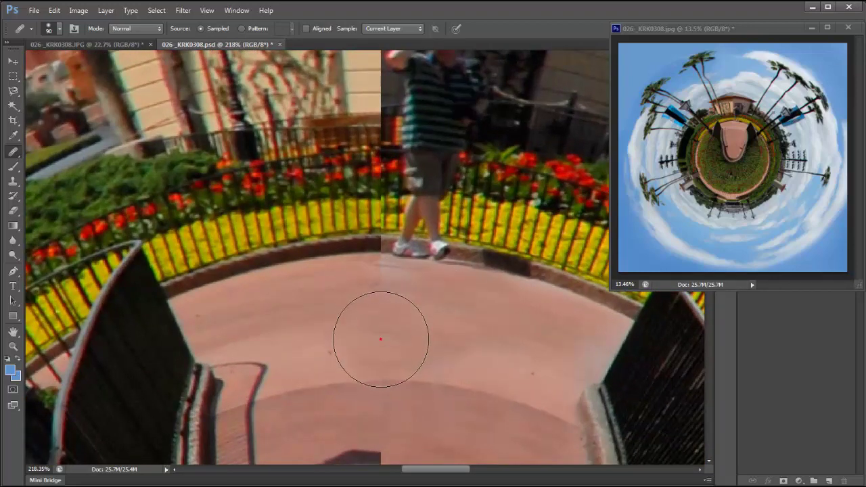
pyautogui.press('alt')
# Step: Reduce the Healing Brush size to 60 and heal the seam through the flowerbed and fence beside the standing person
pyautogui.press('[')
pyautogui.press('[')
pyautogui.press('[')
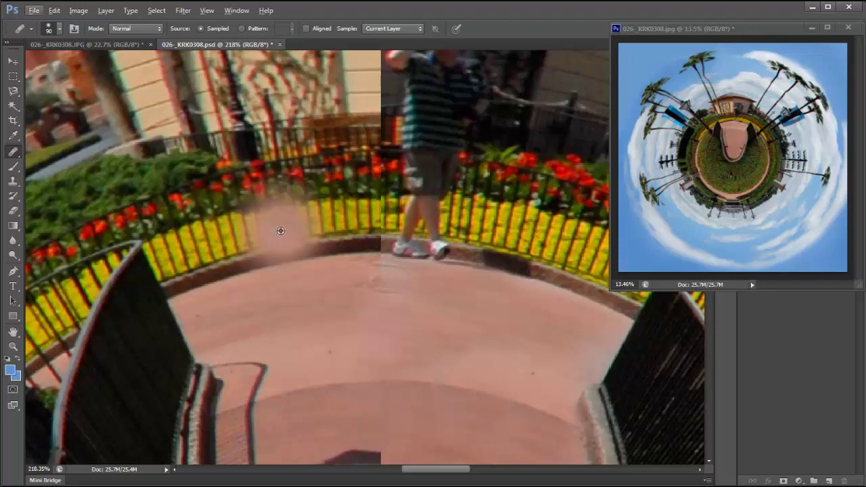
pyautogui.hotkey('ctrl', 'z')
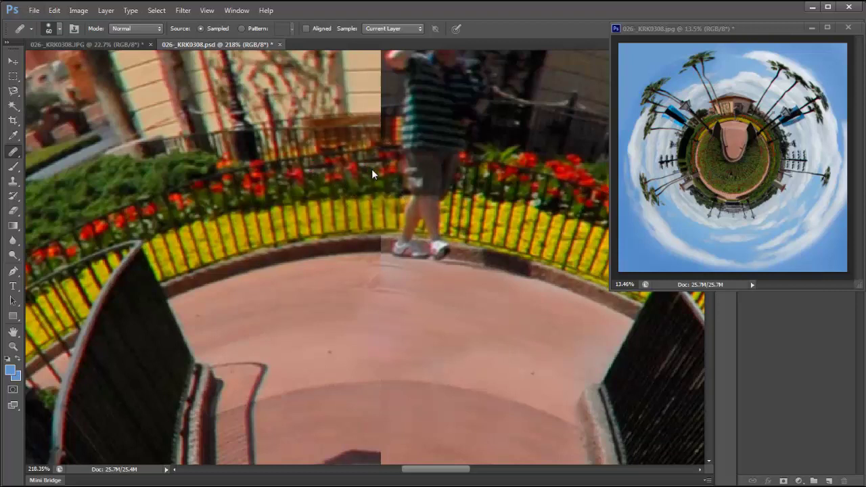
pyautogui.keyDown('alt'); pyautogui.click(345, 135); pyautogui.keyUp('alt')
pyautogui.scroll(-6, 377, 130)
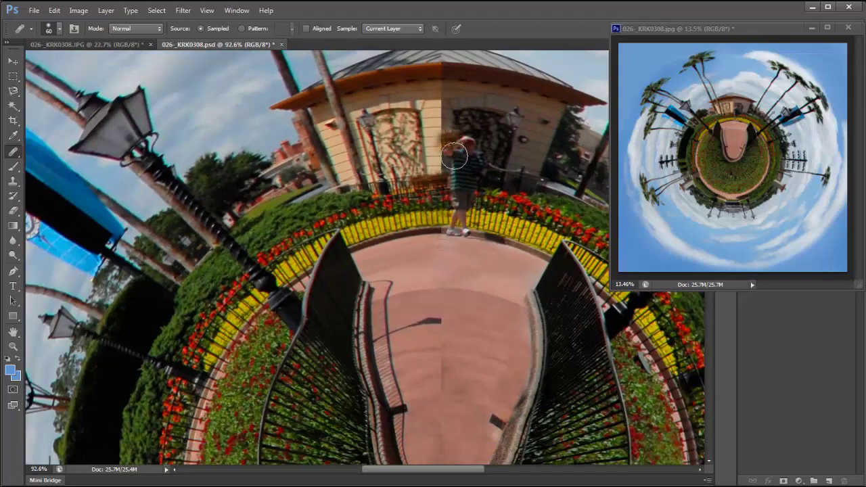
# Step: Enlarge the Healing Brush to size 90 and heal the remaining seam down the lower part of the pink pavement
pyautogui.scroll(-1, 476, 247)
pyautogui.scroll(5, 474, 391)
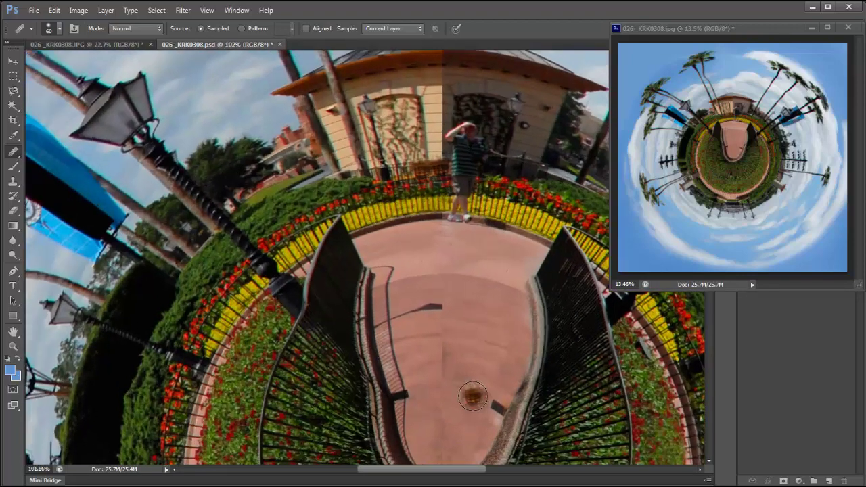
pyautogui.press(']')
pyautogui.press(']')
pyautogui.press(']')
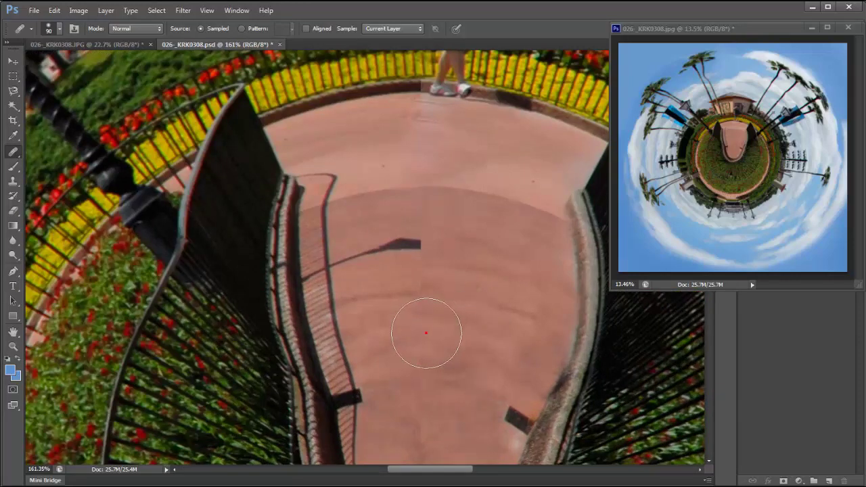
pyautogui.click(424, 359)
# Step: Examine the whole retouched planet, then maximize the floating 026-_KRK0308.jpg window and inspect its version of the planet
pyautogui.scroll(-10, 461, 320)
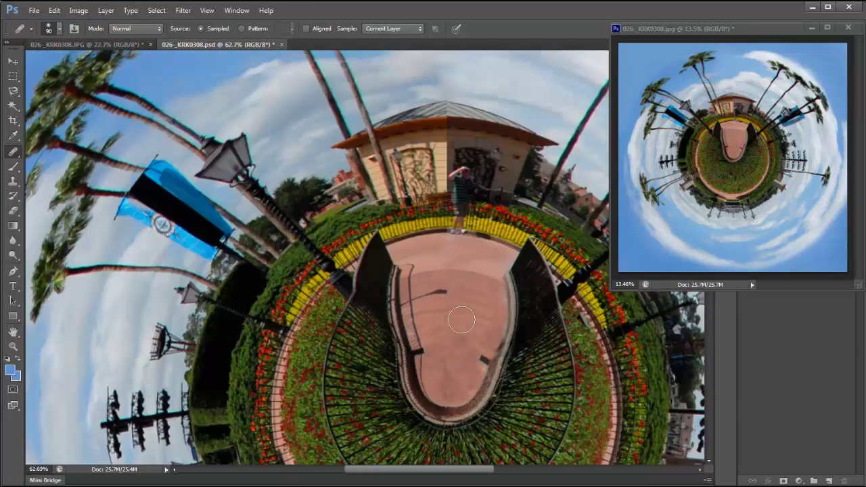
pyautogui.scroll(-2, 461, 319)
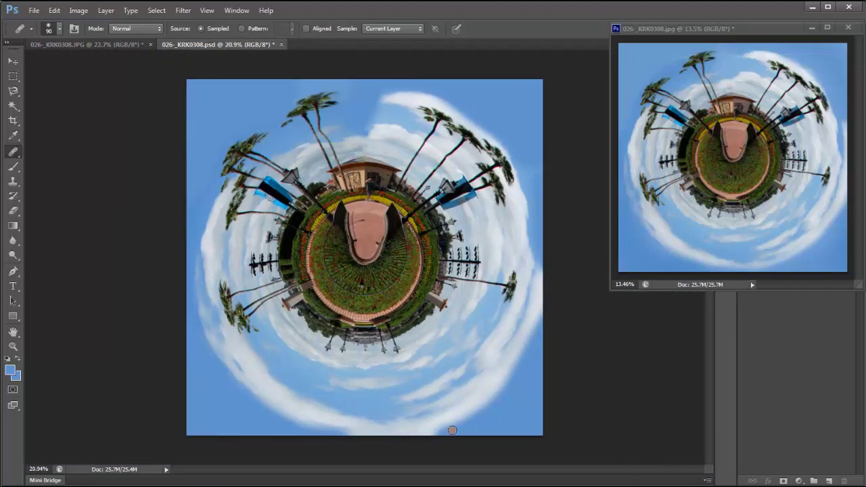
pyautogui.click(827, 28)
pyautogui.scroll(3, 652, 240)
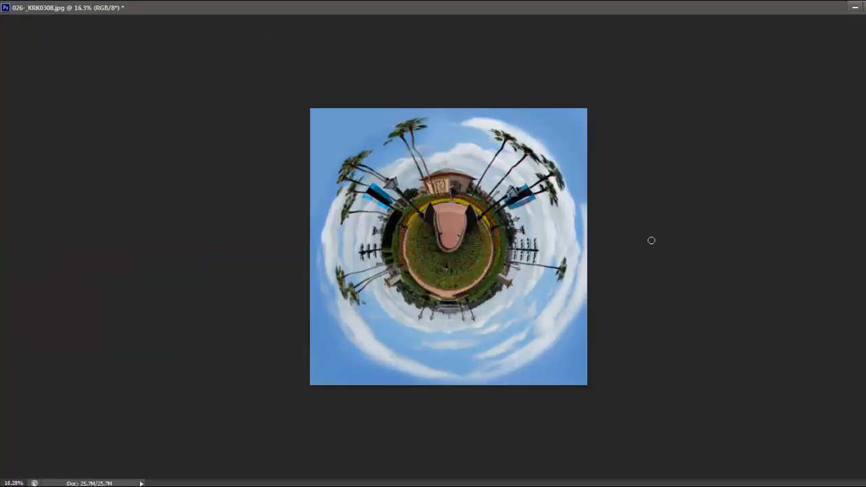
pyautogui.scroll(1, 656, 239)
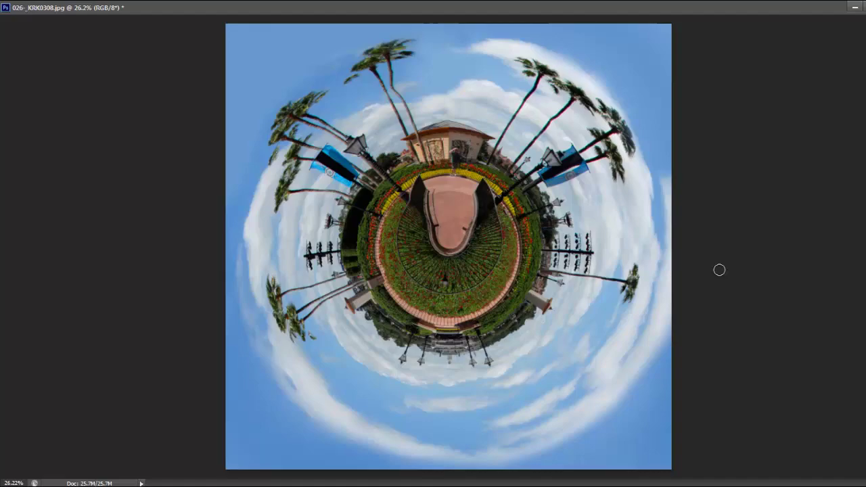